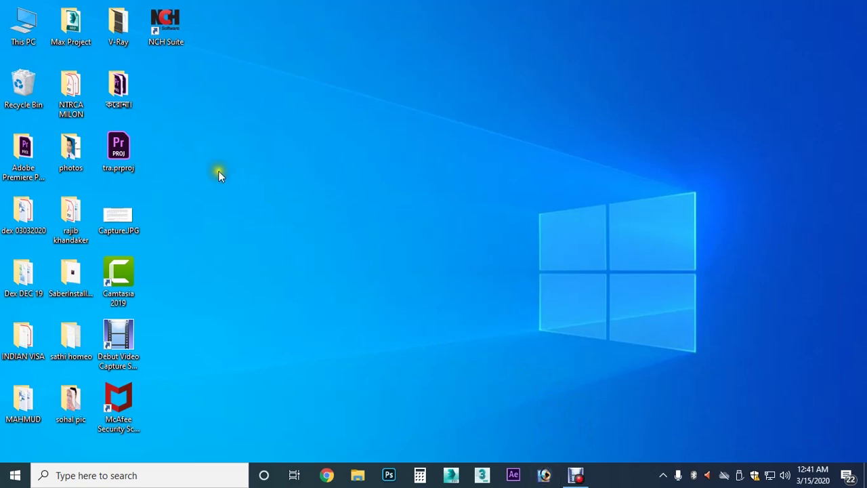
Launch Photoshop 7.0 from the taskbar and wait for its empty workspace
{"action": "left_click", "coordinate": [545, 476]}
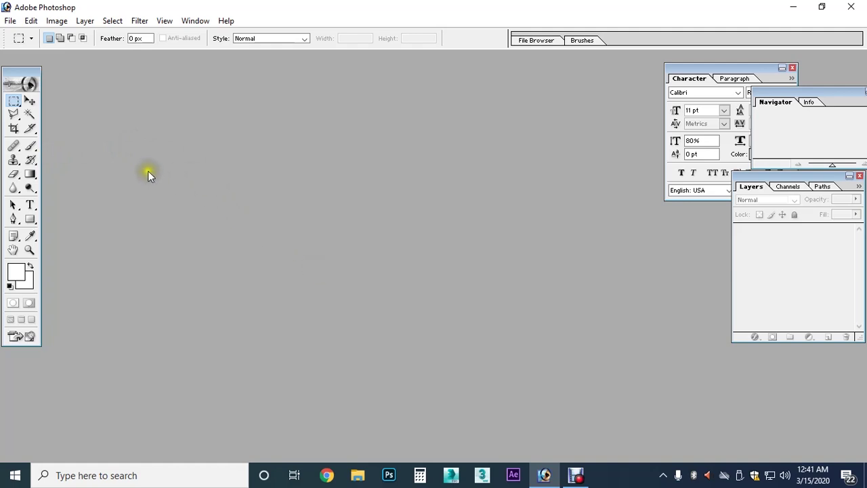
{"action": "left_click", "coordinate": [10, 20]}
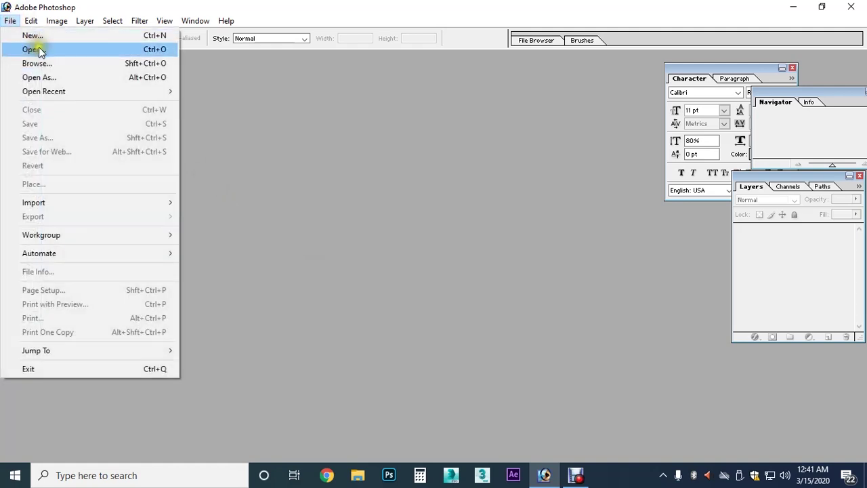
Open TORUN PP 5.jpg from the photos folder, displayed at 66.7%
{"action": "left_click", "coordinate": [239, 164]}
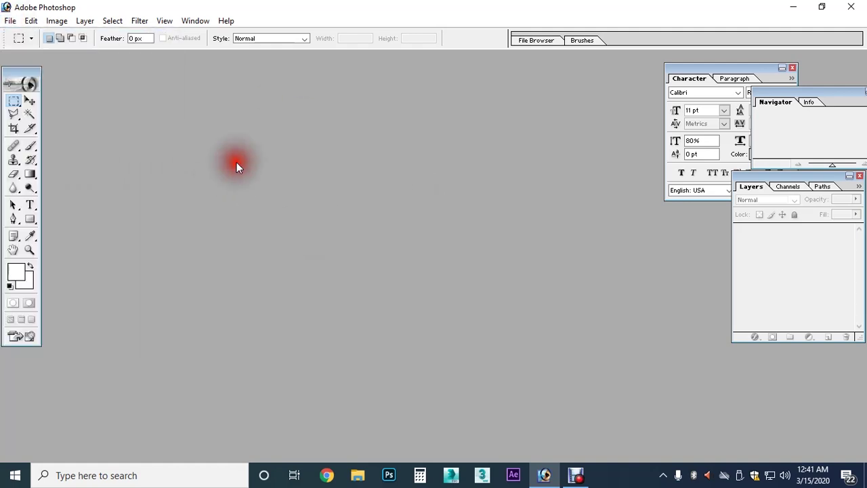
{"action": "double_click", "coordinate": [172, 176]}
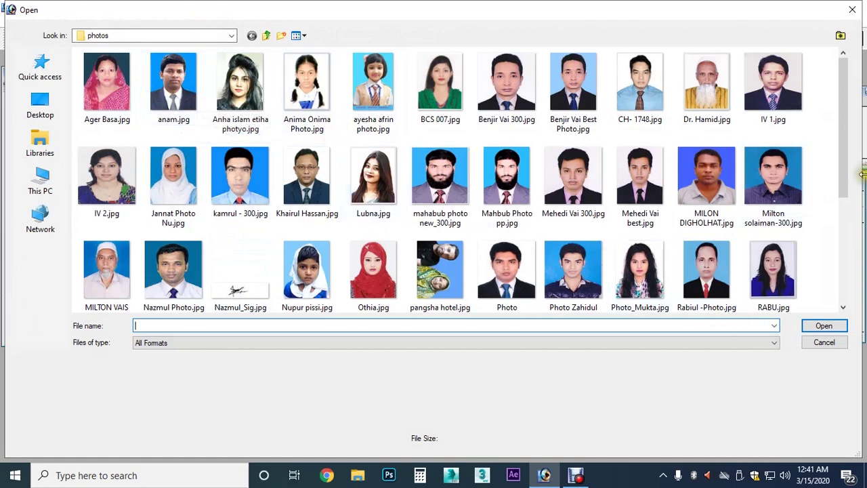
{"action": "left_click_drag", "start_coordinate": [846, 167], "coordinate": [833, 285]}
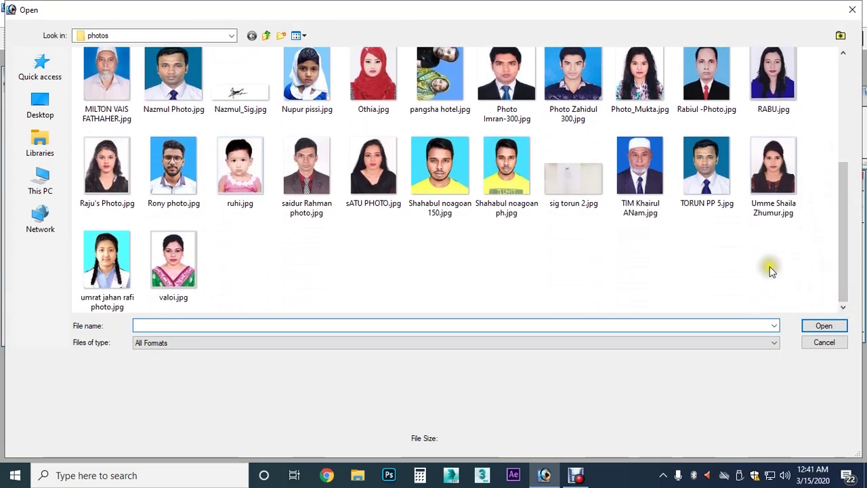
{"action": "scroll", "coordinate": [656, 274], "scroll_direction": "up", "scroll_amount": 2}
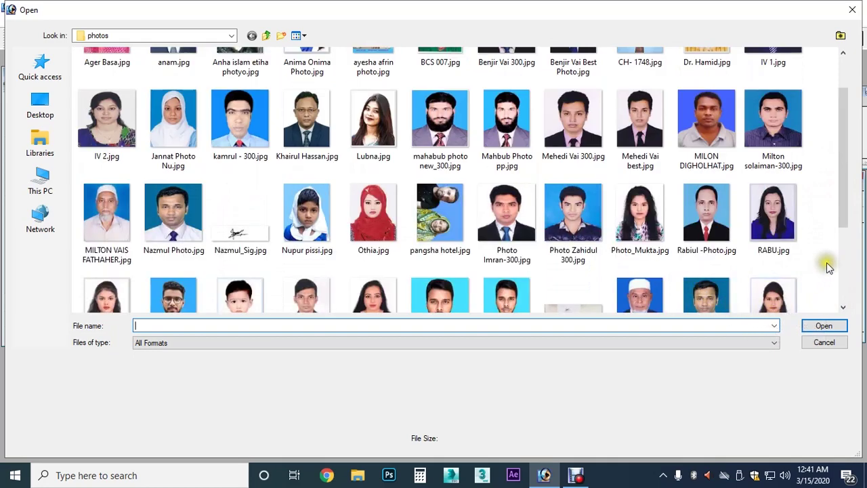
{"action": "scroll", "coordinate": [824, 265], "scroll_direction": "down", "scroll_amount": 2}
{"action": "double_click", "coordinate": [708, 176]}
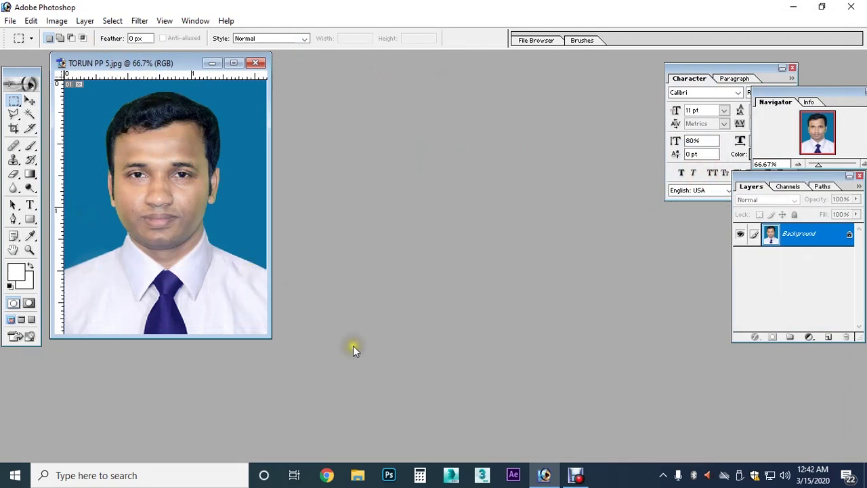
Marquee-select the portrait from its top-left corner, leaving out a thin bottom strip
{"action": "left_click_drag", "start_coordinate": [271, 337], "coordinate": [461, 458]}
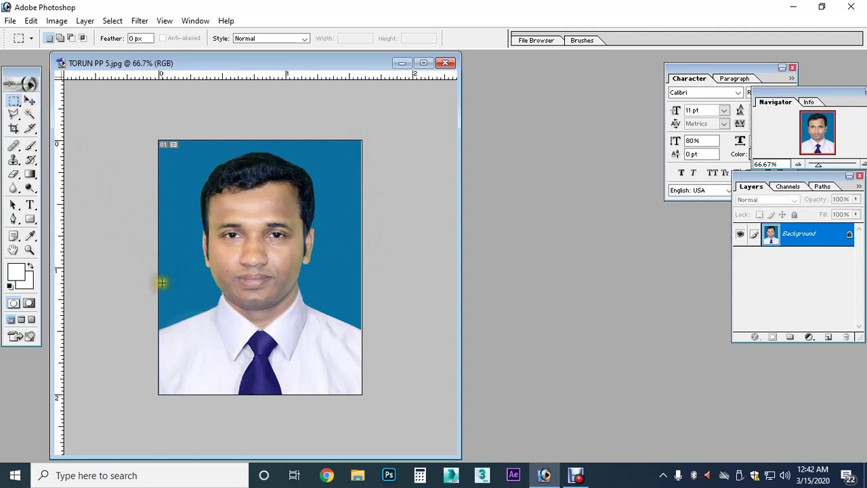
{"action": "left_click", "coordinate": [16, 101]}
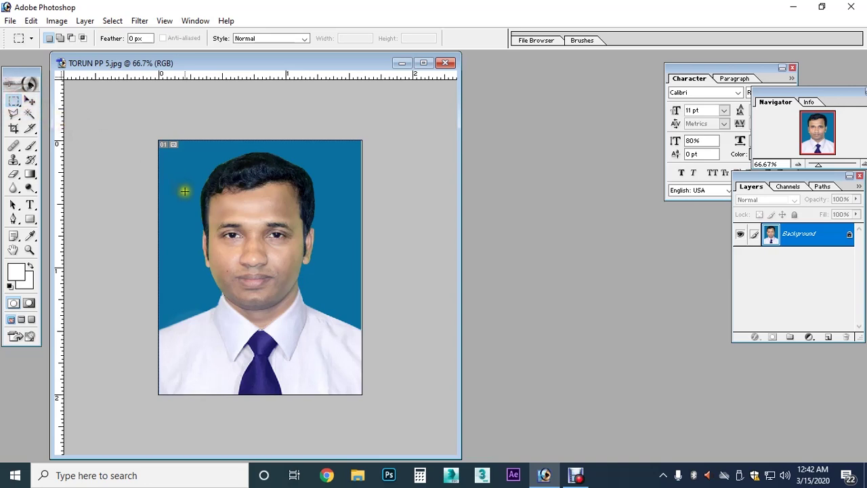
{"action": "mouse_move", "coordinate": [155, 138]}
{"action": "left_mouse_down"}
{"action": "mouse_move", "coordinate": [226, 310]}
{"action": "mouse_move", "coordinate": [364, 374]}
{"action": "mouse_move", "coordinate": [371, 369]}
{"action": "left_mouse_up"}
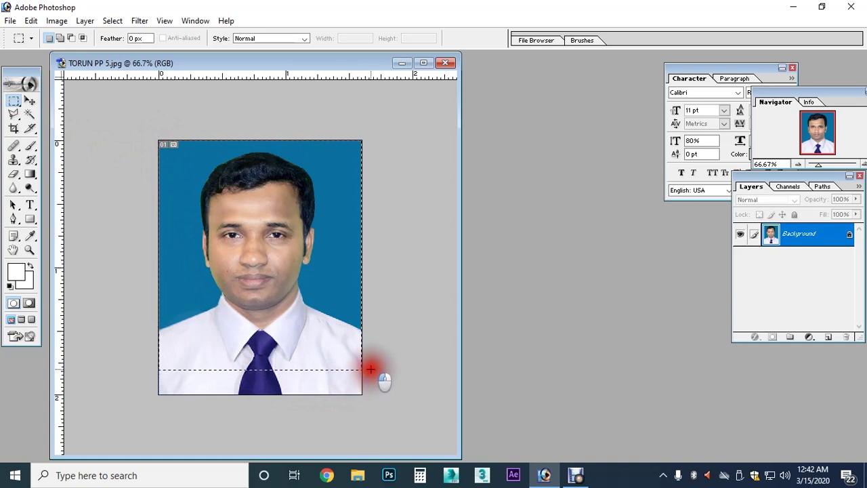
{"action": "left_click_drag", "start_coordinate": [371, 369], "coordinate": [372, 369]}
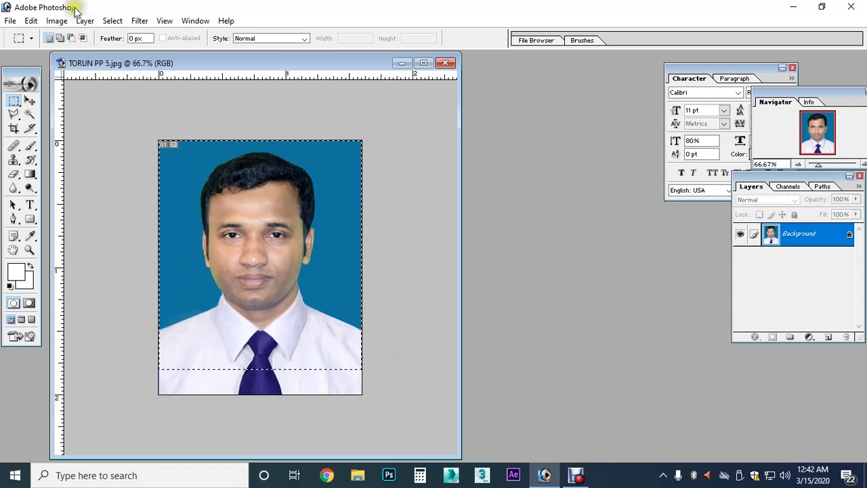
{"action": "left_click", "coordinate": [58, 22]}
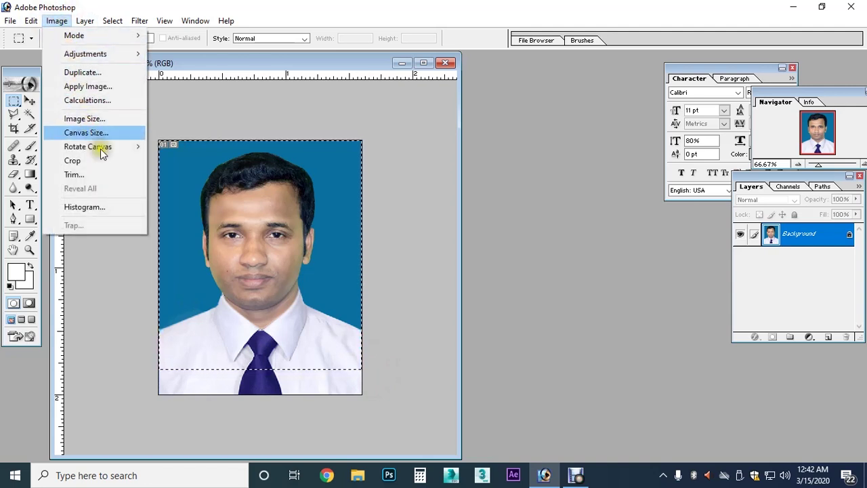
Crop the portrait to the marquee with Image > Crop, dropping the bottom strip
{"action": "left_click", "coordinate": [86, 162]}
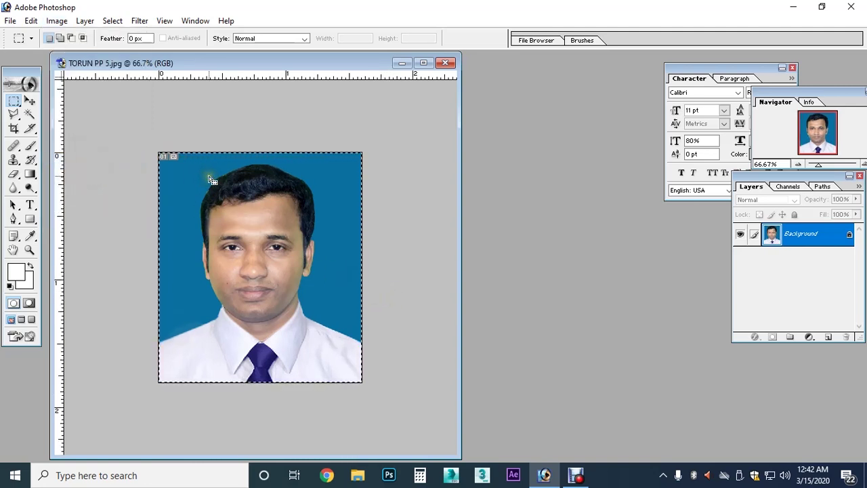
{"action": "left_click_drag", "start_coordinate": [232, 63], "coordinate": [250, 64]}
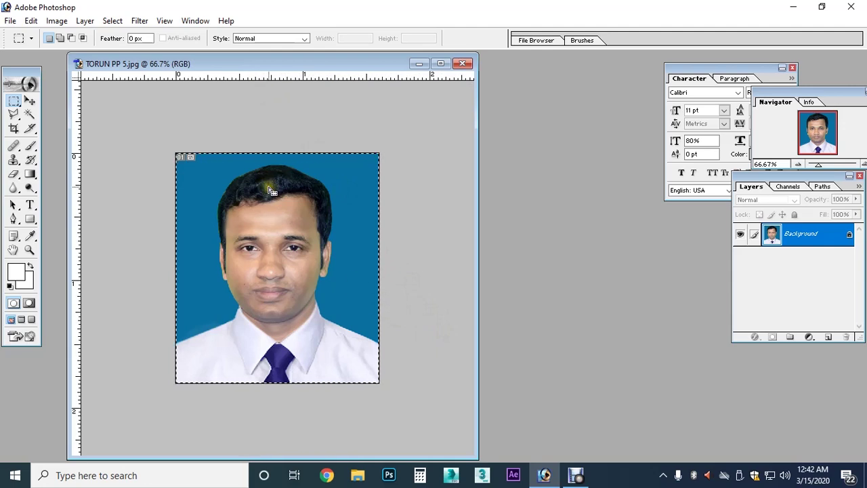
Resize the portrait to 300 × 300 pixels, 1 × 1 inch at 300 pixels/inch
{"action": "left_click", "coordinate": [57, 22]}
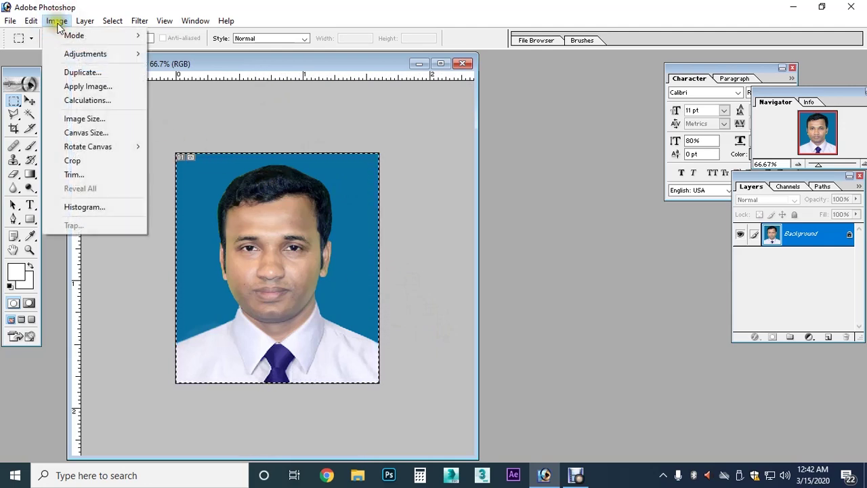
{"action": "left_click", "coordinate": [93, 121]}
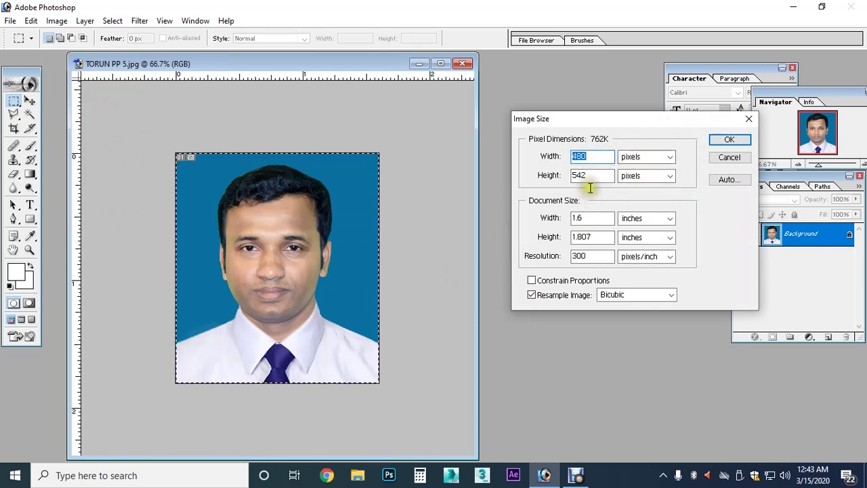
{"action": "type", "text": "300"}
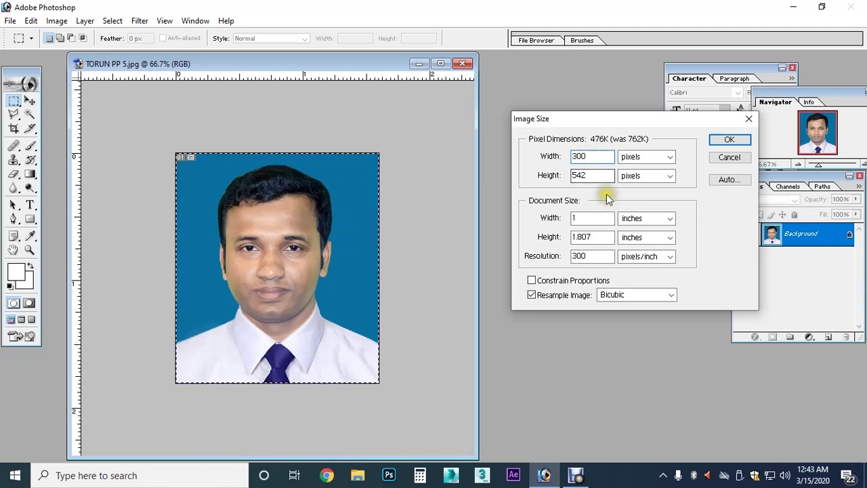
{"action": "double_click", "coordinate": [588, 176]}
{"action": "type", "text": "300"}
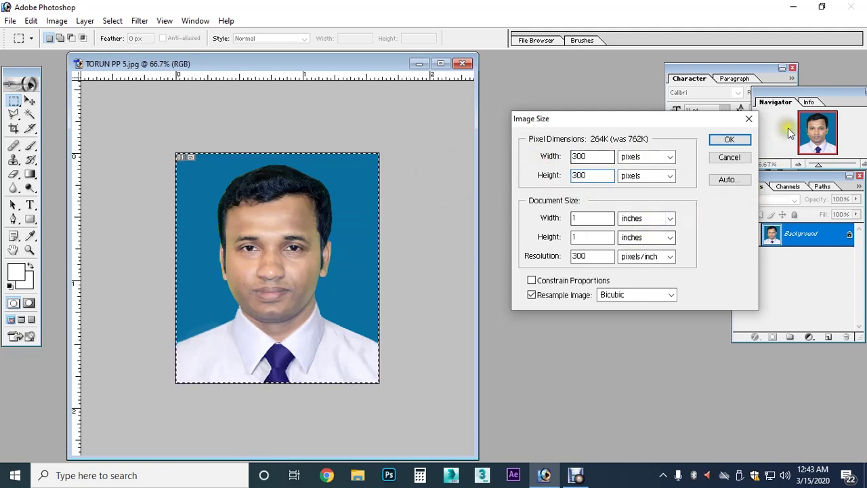
{"action": "left_click", "coordinate": [720, 140]}
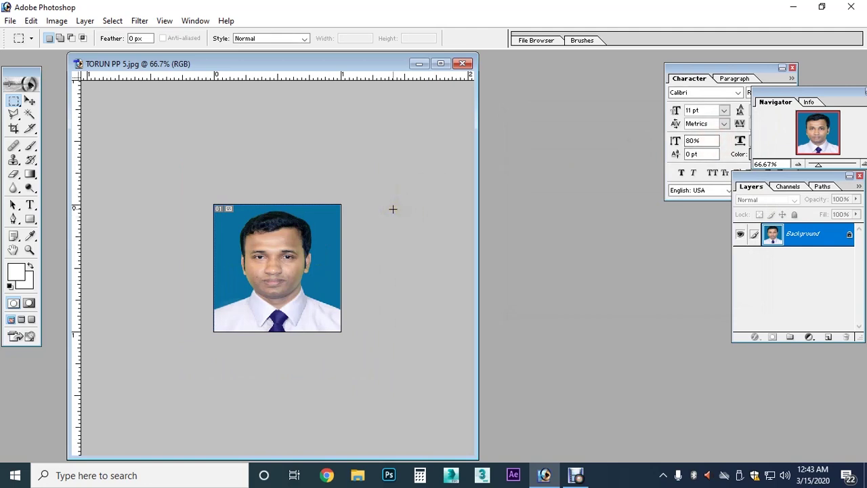
{"action": "left_click", "coordinate": [10, 21]}
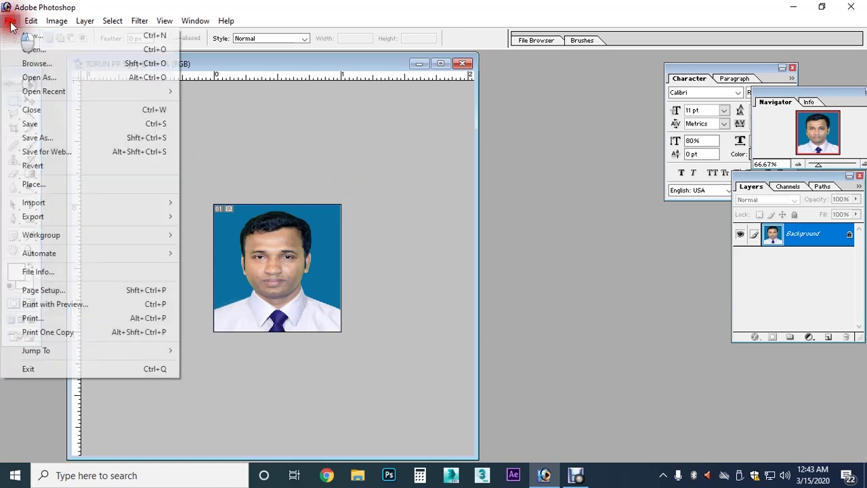
Save the portrait to the Desktop as a maximum-quality JPEG named ending in 300, then close it
{"action": "left_click", "coordinate": [71, 139]}
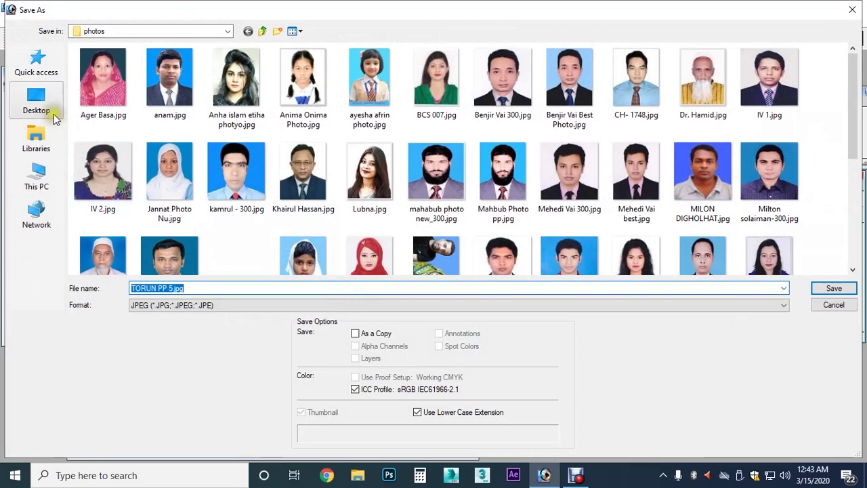
{"action": "left_click", "coordinate": [48, 107]}
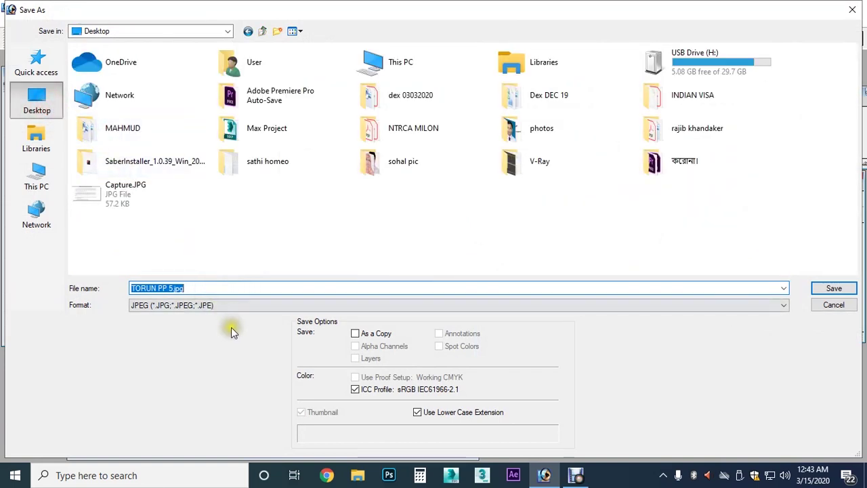
{"action": "type", "text": "N"}
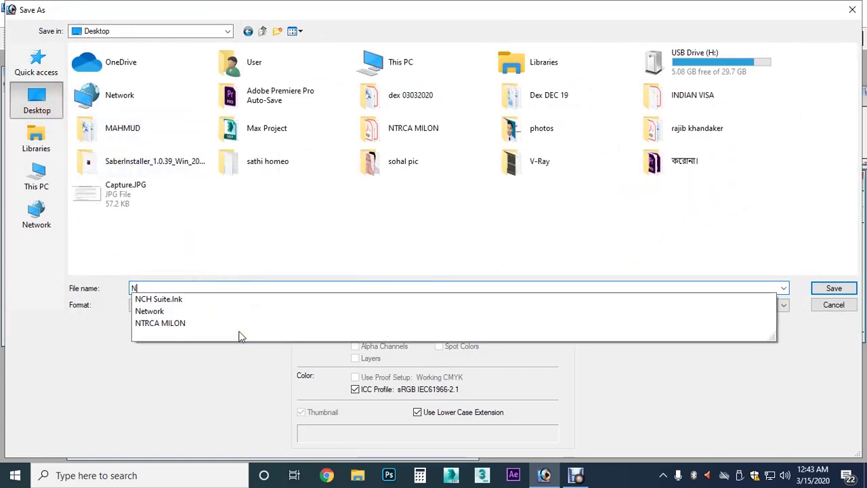
{"action": "type", "text": "azmul "}
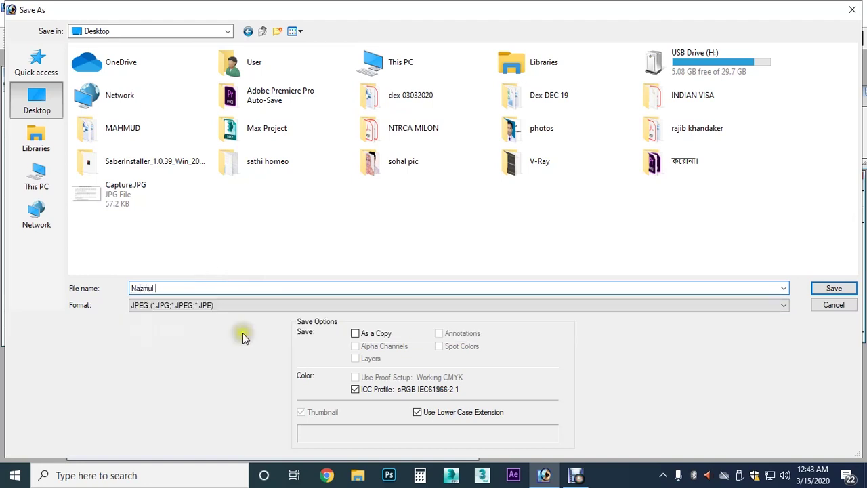
{"action": "type", "text": "300"}
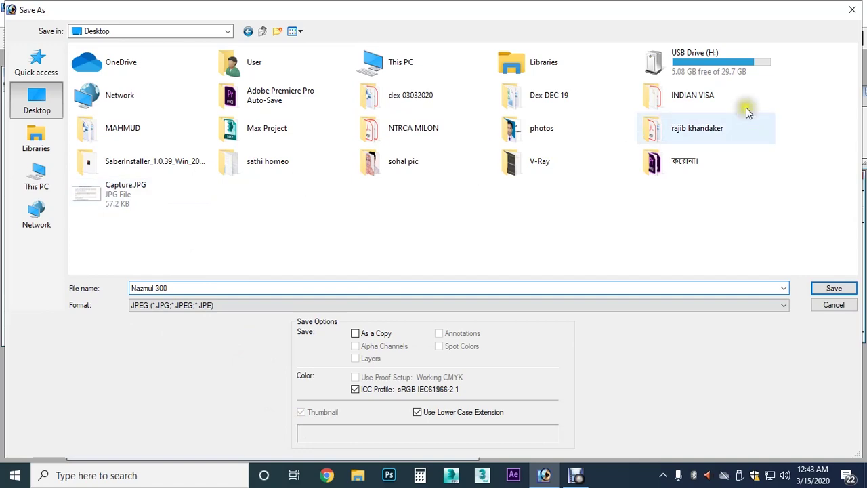
{"action": "left_click", "coordinate": [832, 288]}
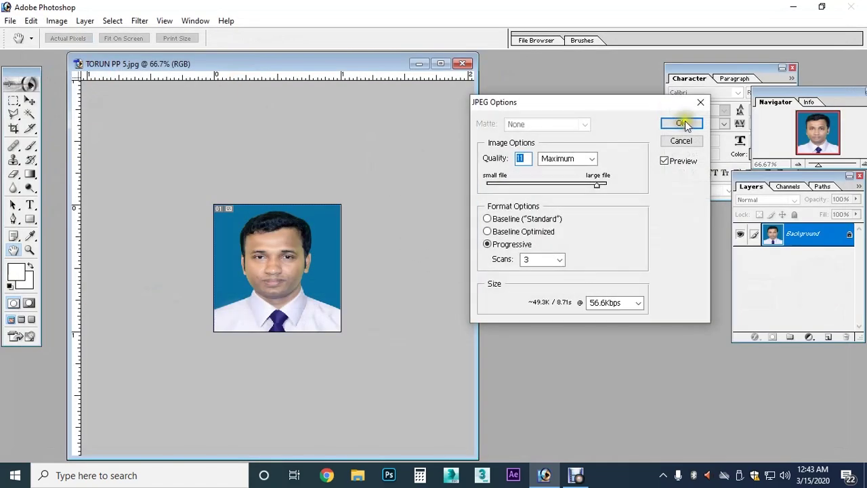
{"action": "left_click", "coordinate": [683, 122]}
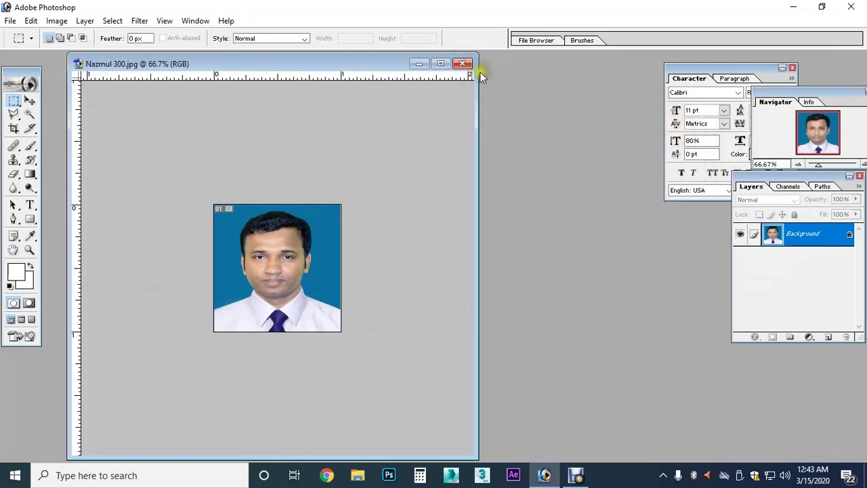
{"action": "left_click", "coordinate": [462, 63]}
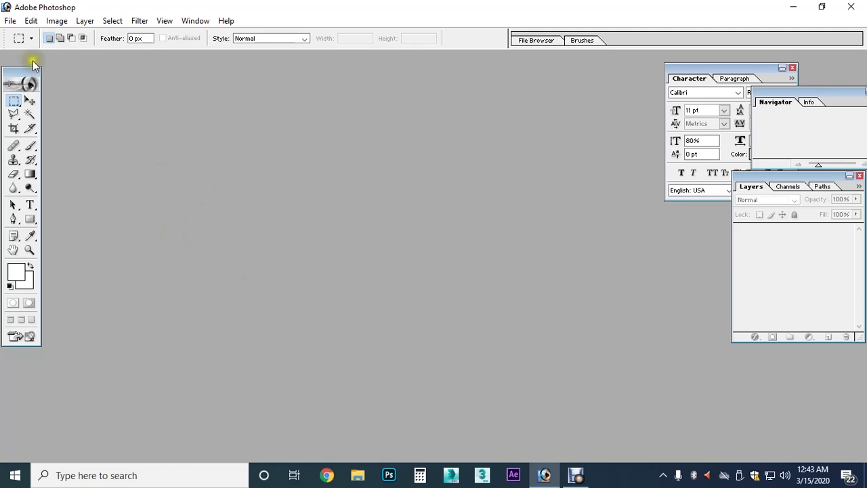
Open sig torun 2.jpg from the photos folder on the Desktop
{"action": "left_click", "coordinate": [9, 21]}
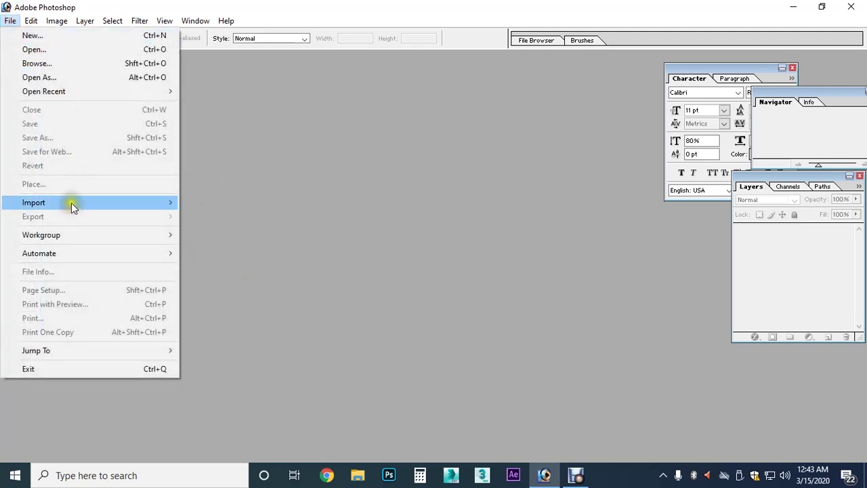
{"action": "left_click", "coordinate": [40, 49]}
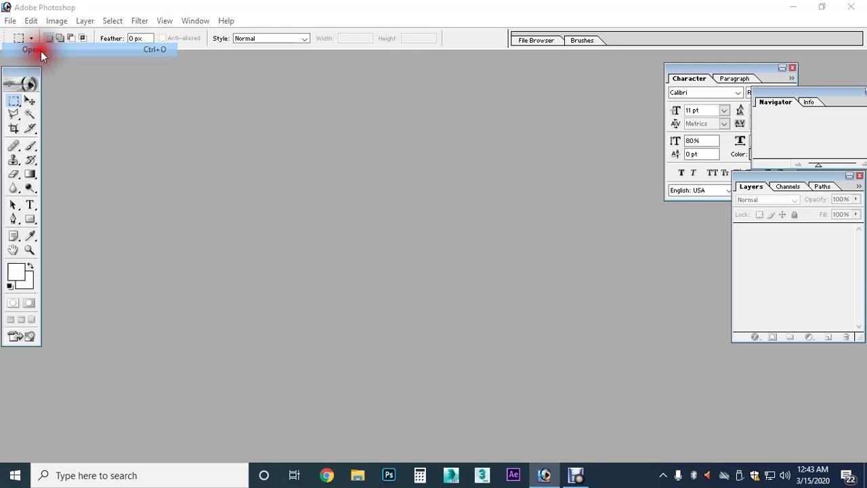
{"action": "left_click", "coordinate": [35, 109]}
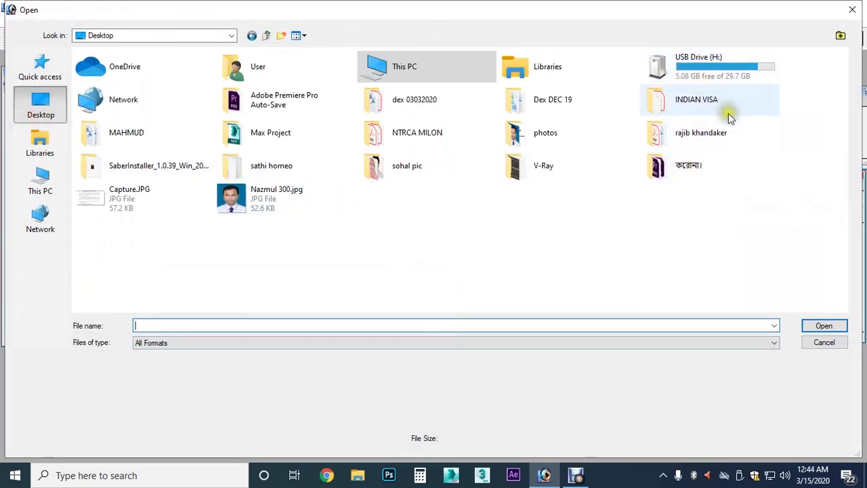
{"action": "double_click", "coordinate": [525, 137]}
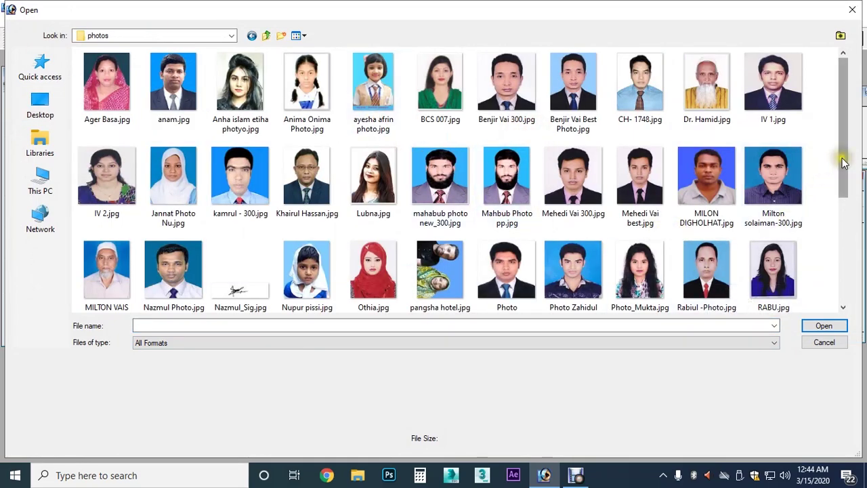
{"action": "left_click_drag", "start_coordinate": [843, 158], "coordinate": [844, 268]}
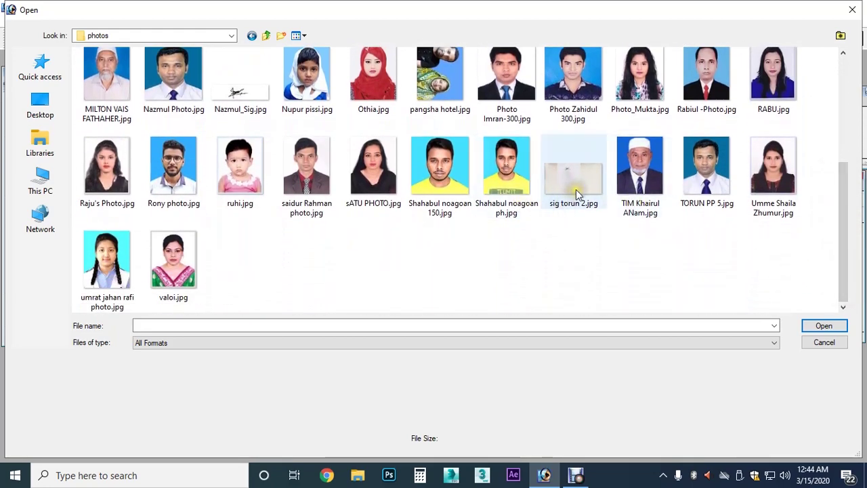
{"action": "double_click", "coordinate": [576, 193]}
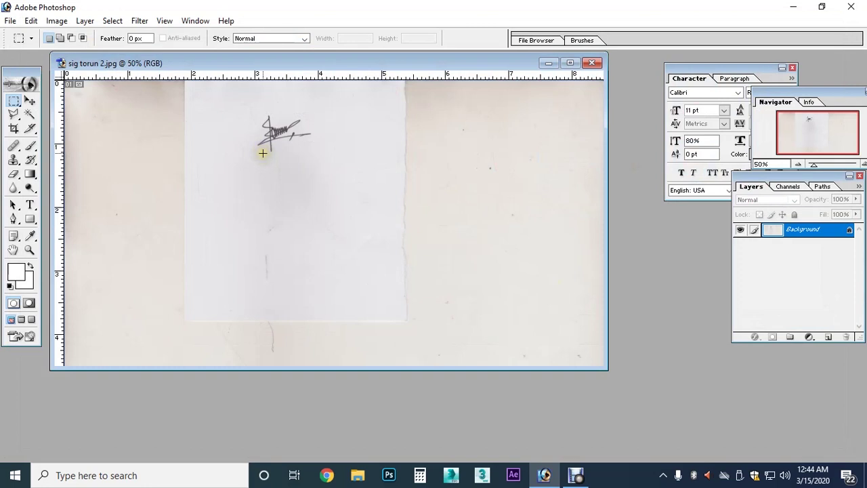
Crop the scan to a rectangle around the signature and zoom in on it
{"action": "left_click", "coordinate": [19, 101]}
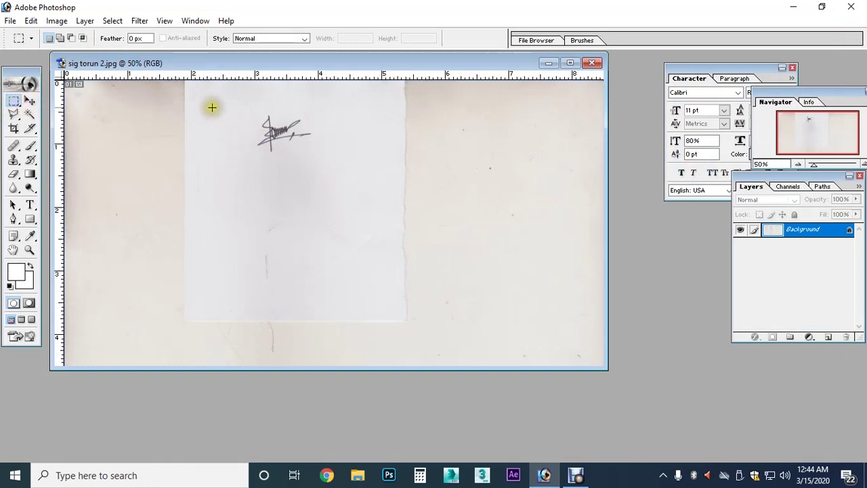
{"action": "mouse_move", "coordinate": [208, 107]}
{"action": "left_mouse_down"}
{"action": "mouse_move", "coordinate": [380, 161]}
{"action": "mouse_move", "coordinate": [363, 156]}
{"action": "left_mouse_up"}
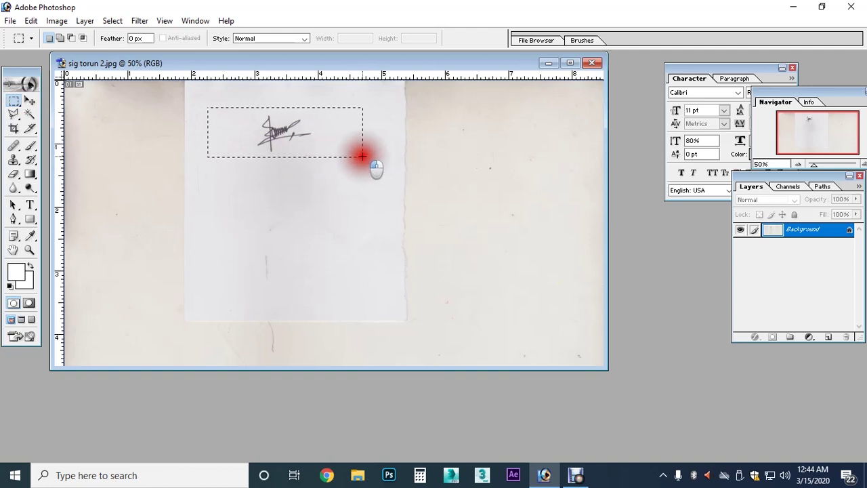
{"action": "left_click", "coordinate": [57, 21]}
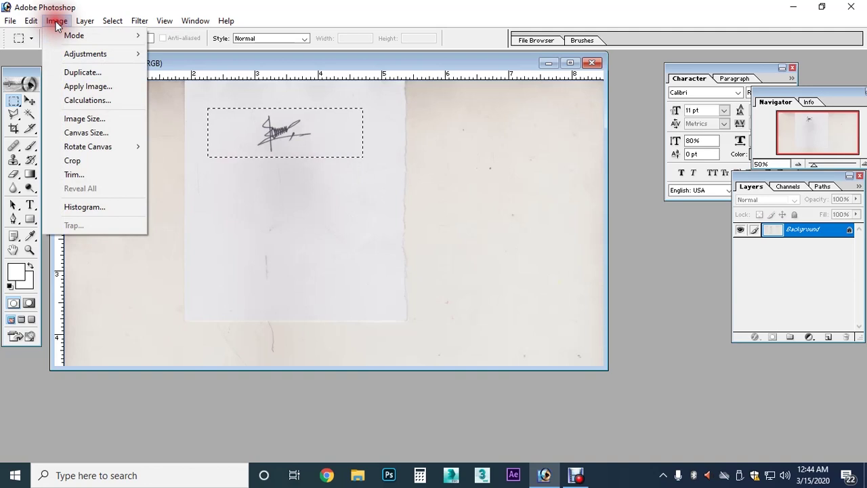
{"action": "left_click", "coordinate": [88, 161]}
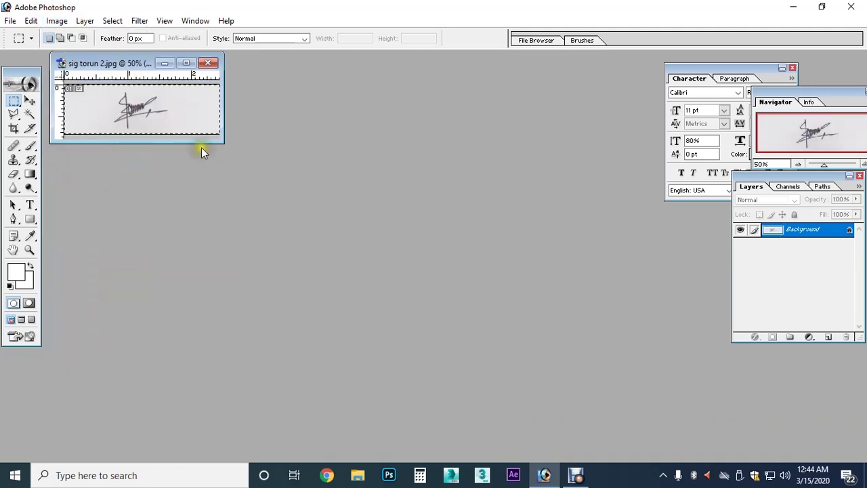
{"action": "mouse_move", "coordinate": [223, 145]}
{"action": "left_mouse_down"}
{"action": "mouse_move", "coordinate": [304, 229]}
{"action": "mouse_move", "coordinate": [441, 420]}
{"action": "left_mouse_up"}
{"action": "scroll", "coordinate": [345, 316], "scroll_direction": "up", "scroll_amount": 1}
{"action": "scroll", "coordinate": [355, 324], "scroll_direction": "up", "scroll_amount": 1}
{"action": "scroll", "coordinate": [353, 320], "scroll_direction": "up", "scroll_amount": 1}
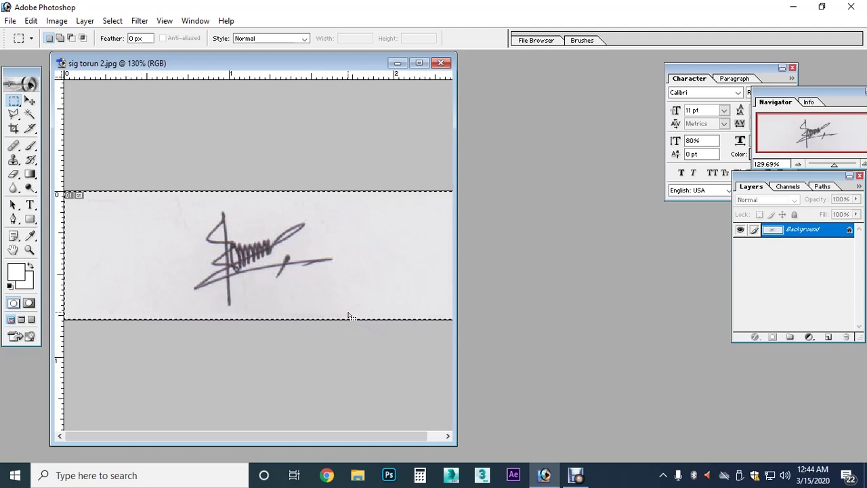
{"action": "left_click_drag", "start_coordinate": [304, 66], "coordinate": [309, 59]}
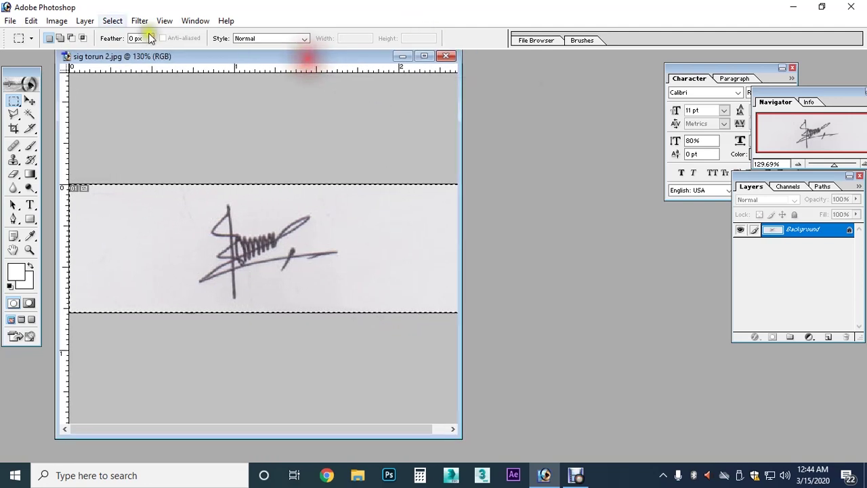
{"action": "left_click", "coordinate": [57, 21]}
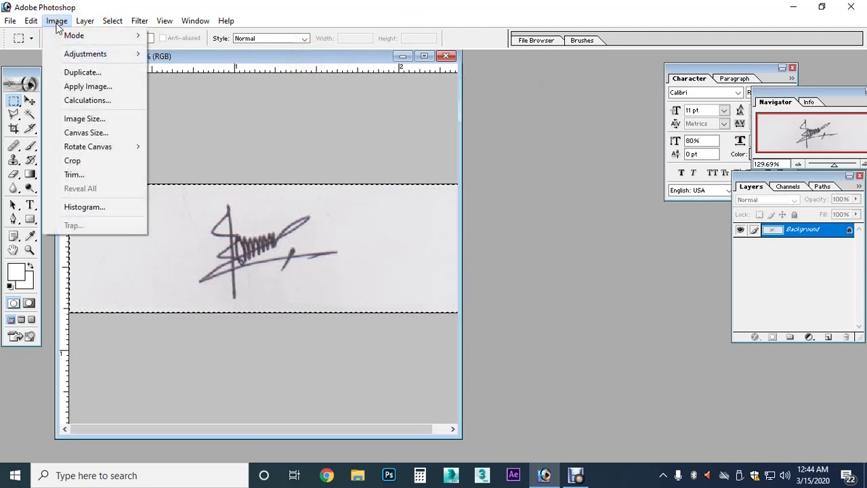
{"action": "mouse_move", "coordinate": [85, 54]}
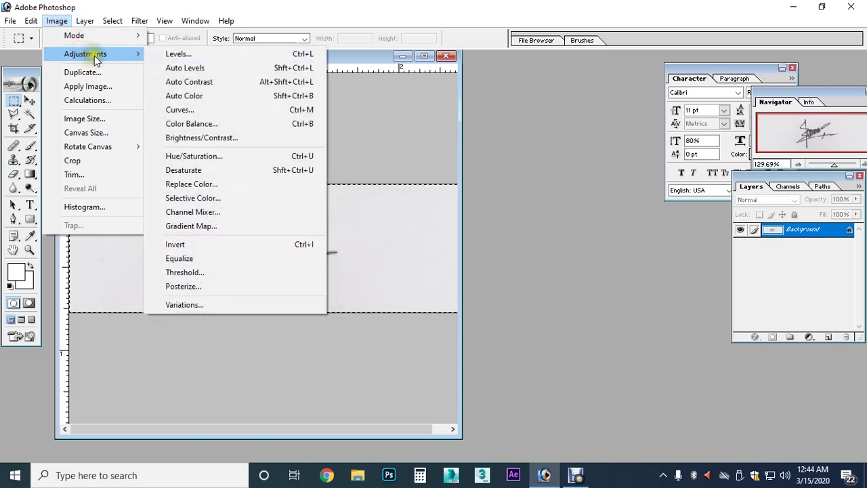
Apply Brightness/Contrast of +29 and +54 so the signature is black on white
{"action": "left_click", "coordinate": [210, 138]}
{"action": "left_click_drag", "start_coordinate": [688, 130], "coordinate": [705, 130]}
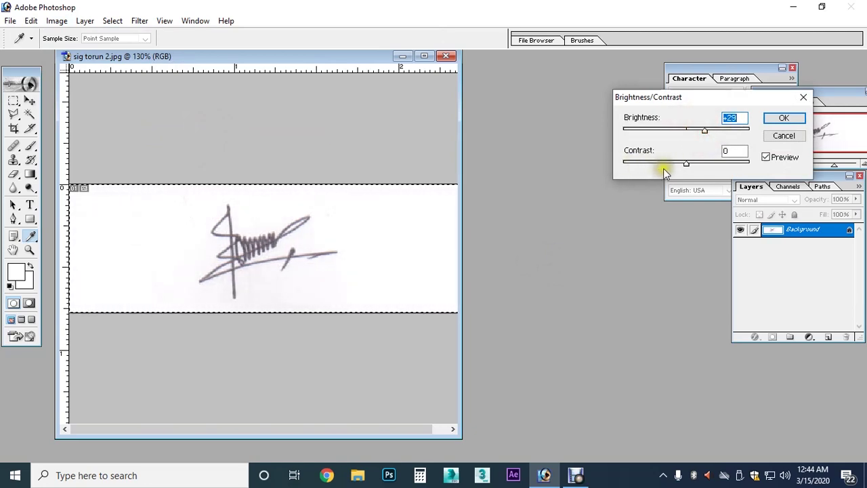
{"action": "left_click_drag", "start_coordinate": [687, 163], "coordinate": [722, 162]}
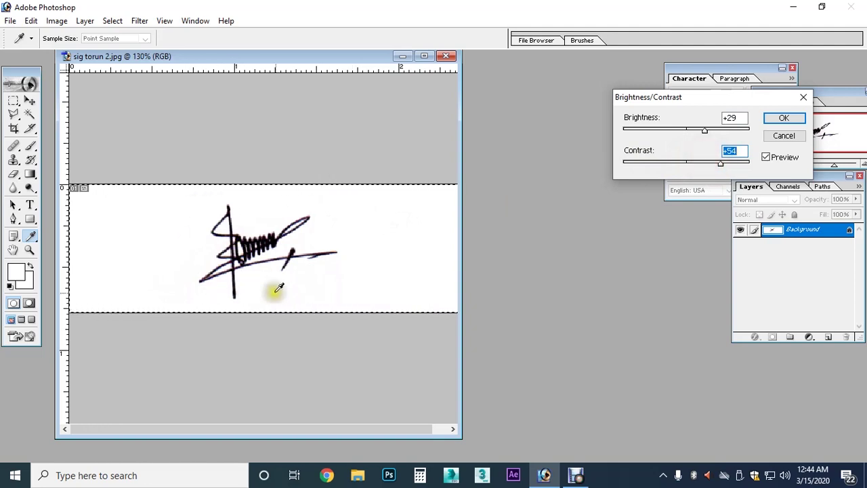
{"action": "left_click", "coordinate": [772, 117]}
{"action": "key", "text": "m"}
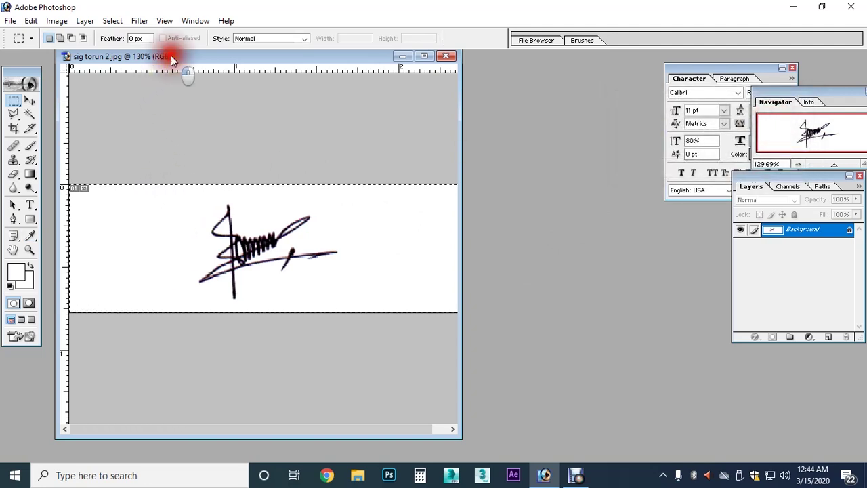
{"action": "left_click_drag", "start_coordinate": [170, 55], "coordinate": [194, 61]}
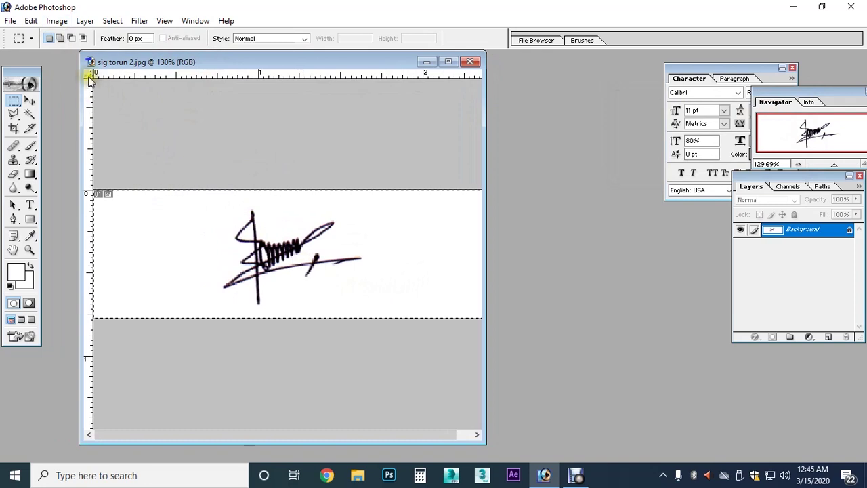
Set the signature's image size to 300 × 80 pixels with proportions unconstrained
{"action": "left_click", "coordinate": [57, 21]}
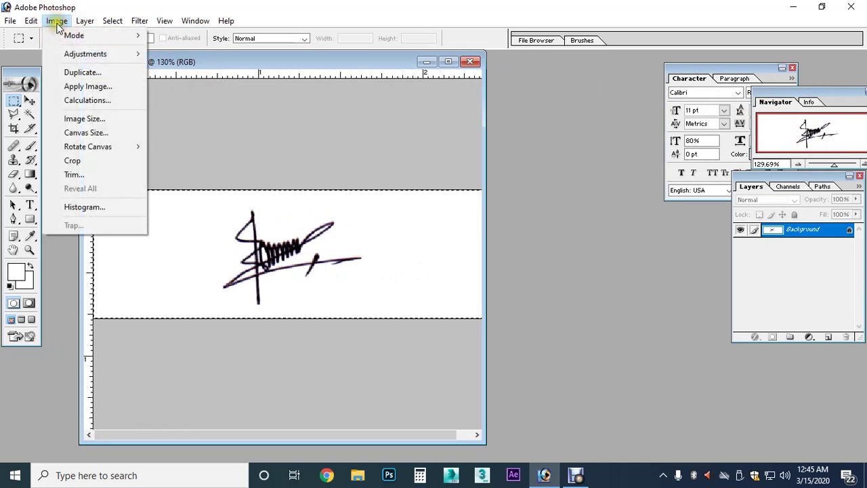
{"action": "left_click", "coordinate": [96, 120]}
{"action": "type", "text": "300"}
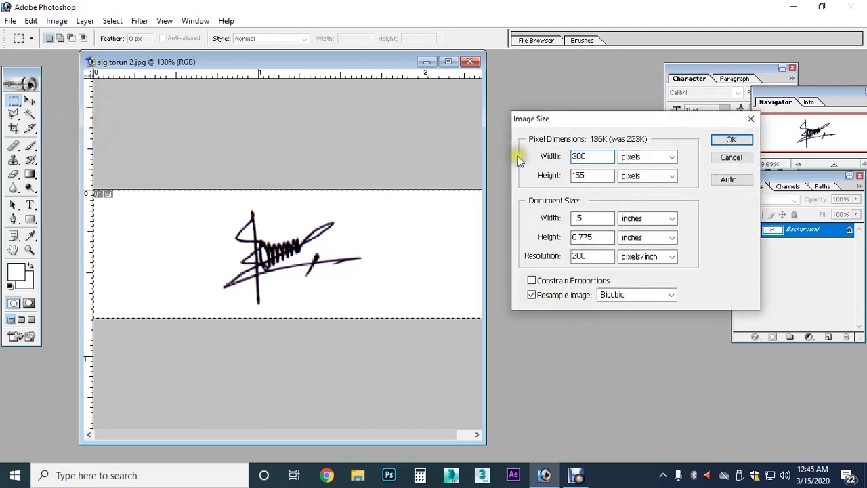
{"action": "double_click", "coordinate": [589, 175]}
{"action": "type", "text": "80"}
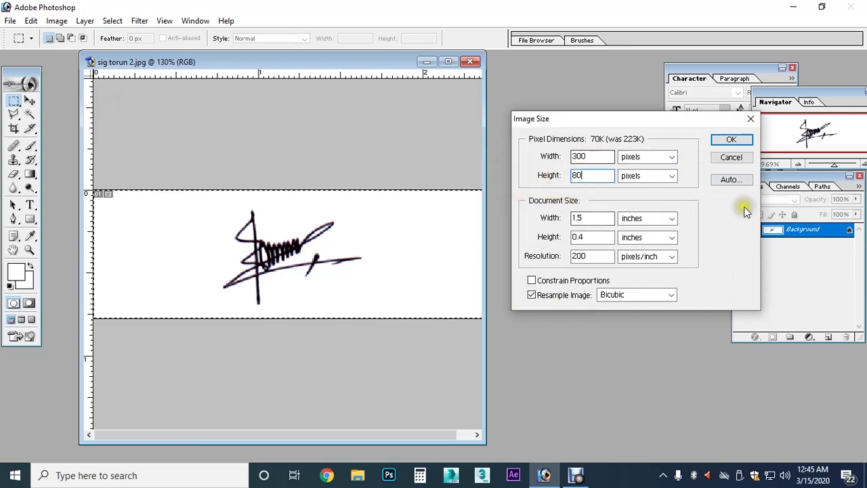
{"action": "left_click", "coordinate": [730, 141]}
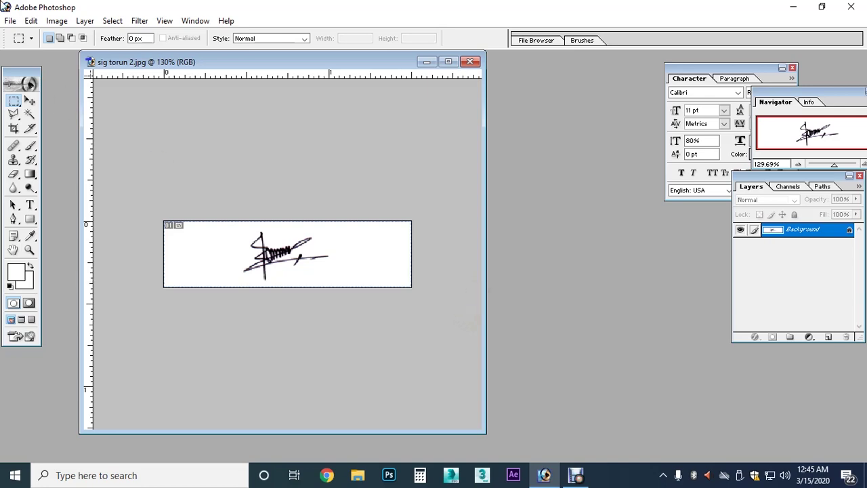
{"action": "left_click", "coordinate": [11, 21]}
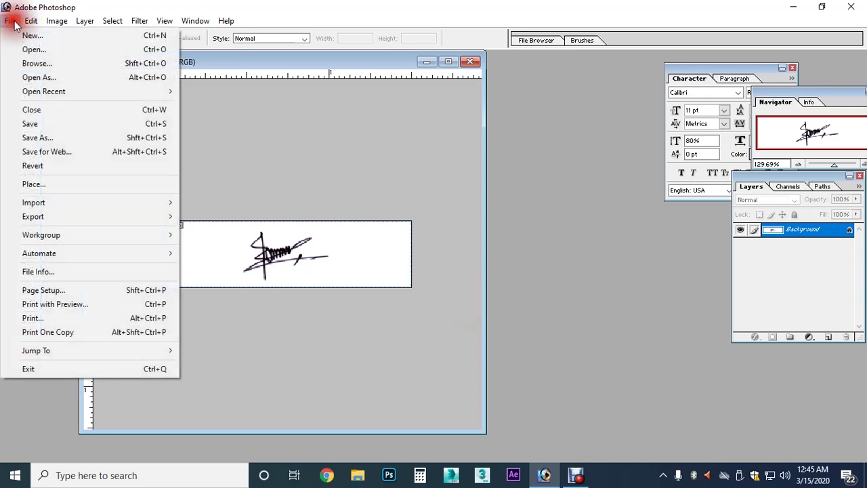
Save the 300×80 signature to the Desktop as a JPEG named after the person, ending _Sig_300
{"action": "left_click", "coordinate": [51, 140]}
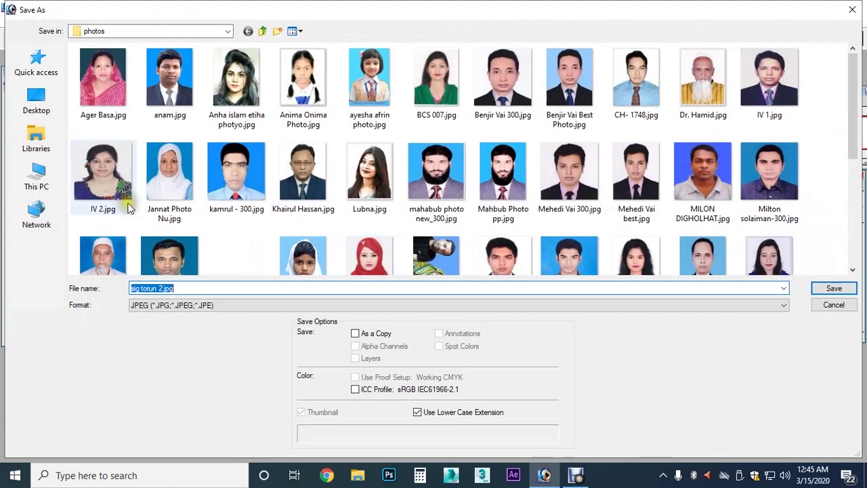
{"action": "left_click", "coordinate": [27, 110]}
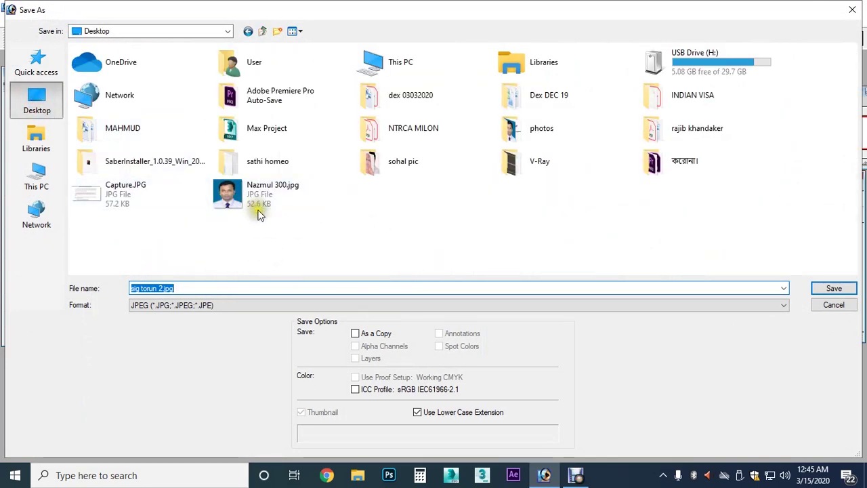
{"action": "left_click", "coordinate": [193, 289]}
{"action": "double_click", "coordinate": [193, 290]}
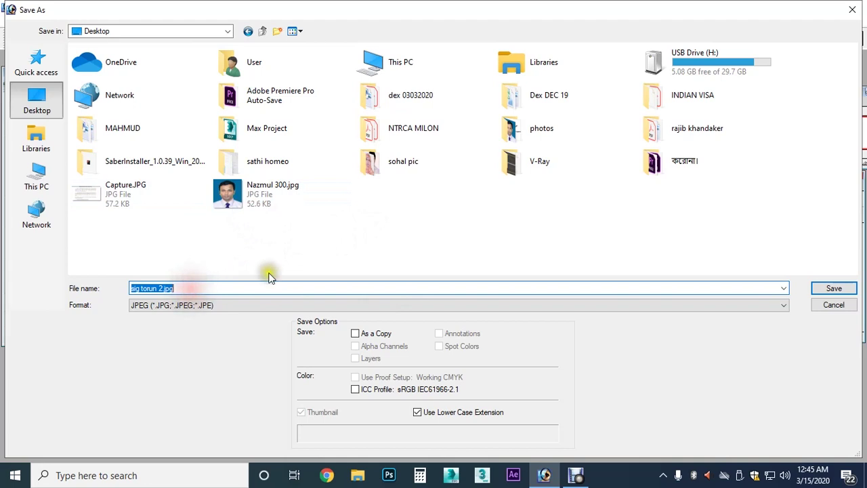
{"action": "type", "text": "Nazmul"}
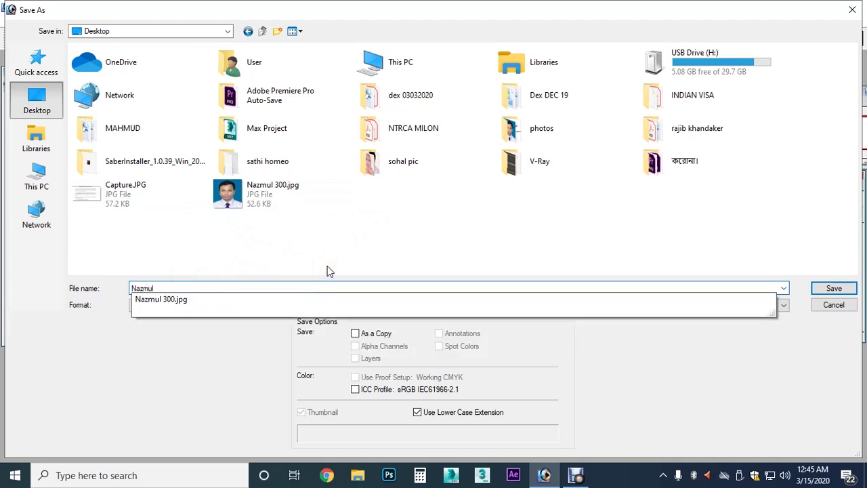
{"action": "type", "text": "_Sig"}
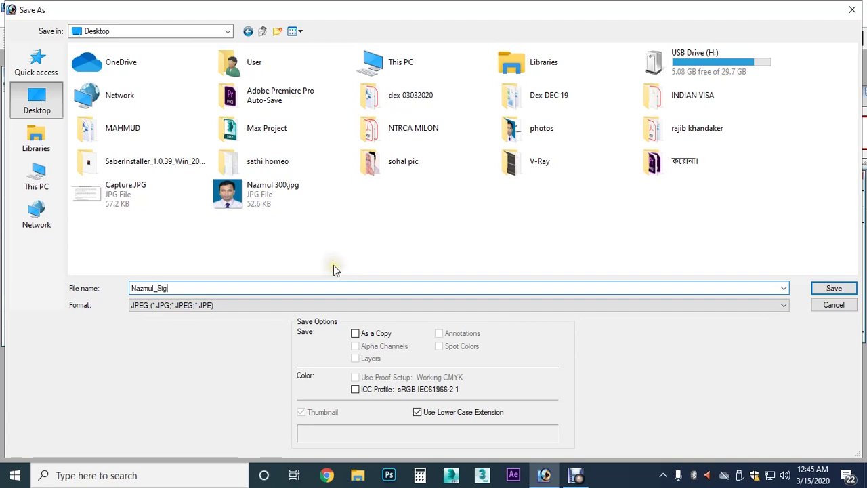
{"action": "type", "text": "_300"}
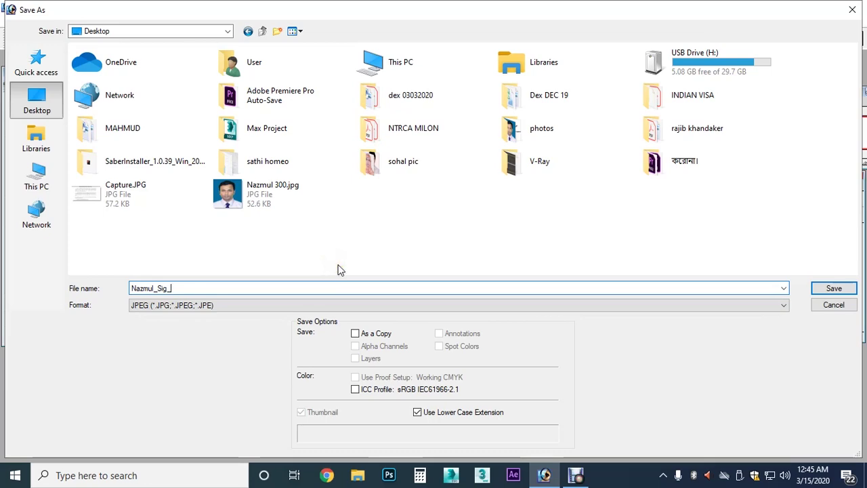
{"action": "left_click", "coordinate": [833, 289]}
{"action": "left_click", "coordinate": [680, 125]}
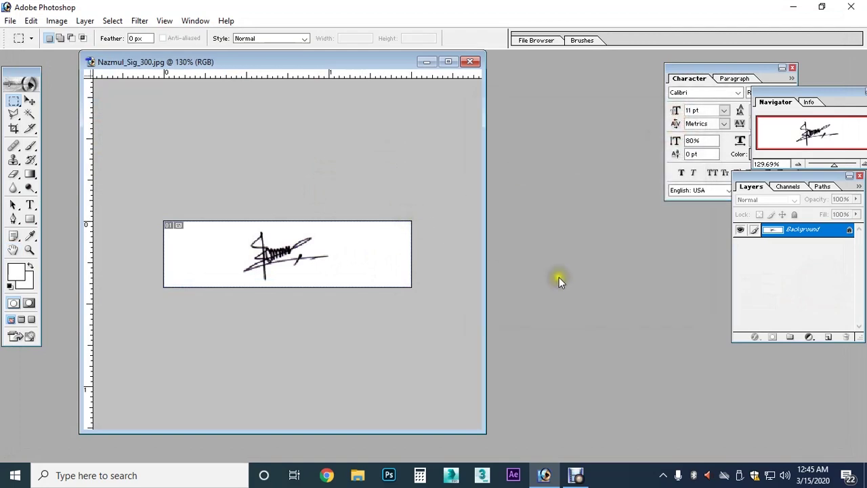
Close the signature document, quit Photoshop, and relaunch it from the taskbar
{"action": "left_click", "coordinate": [473, 62]}
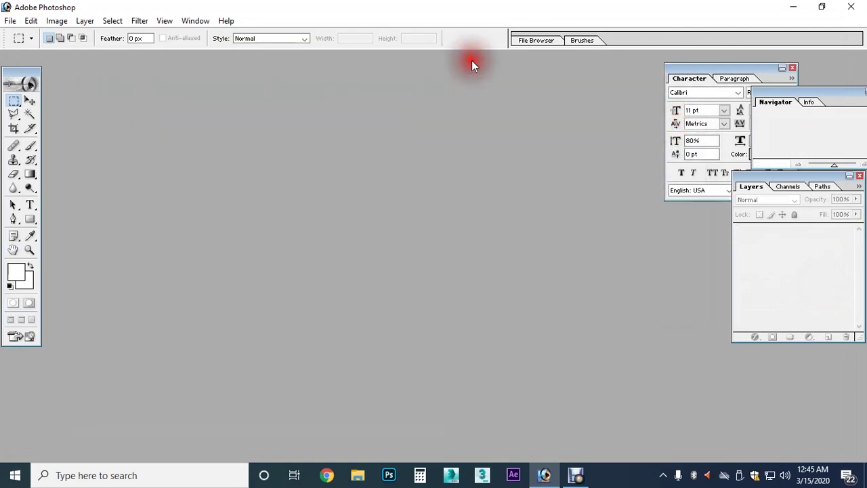
{"action": "left_click", "coordinate": [851, 6]}
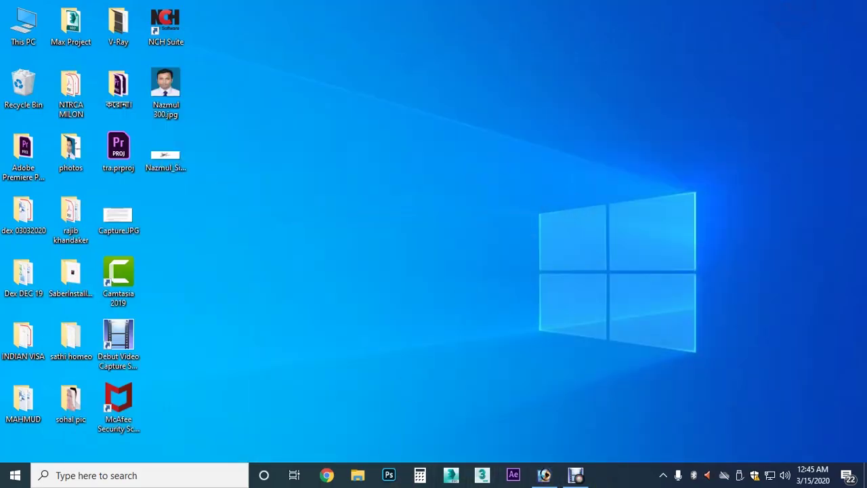
{"action": "left_click", "coordinate": [544, 476]}
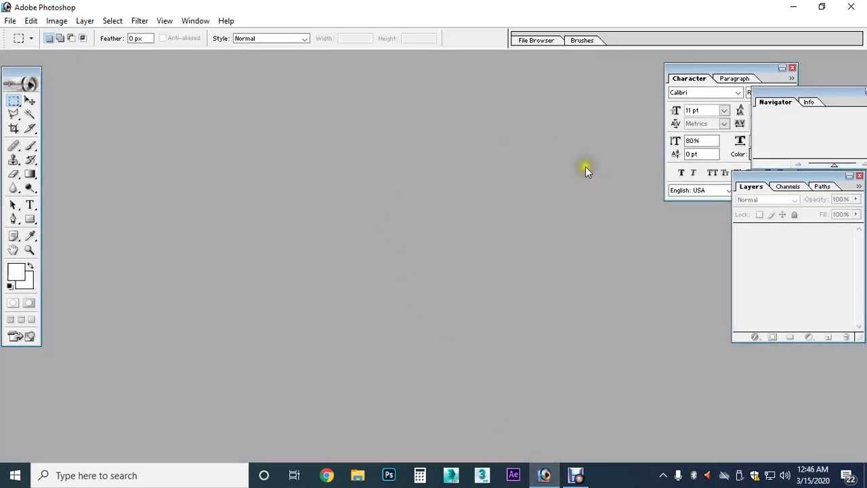